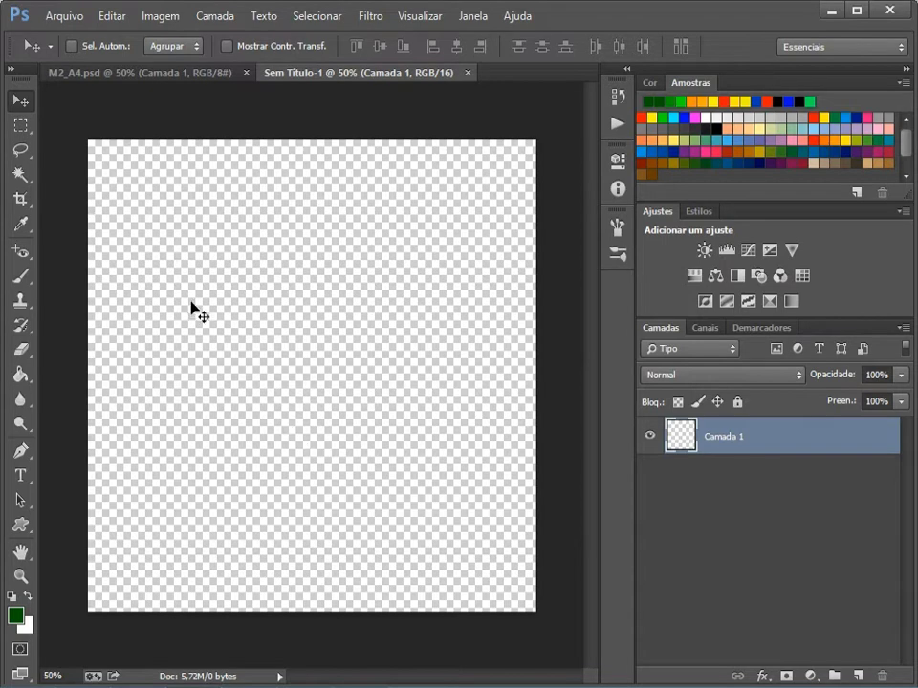
- Open the waterfall photo M1.jpg, dismissing the missing colour profile warning
left_click(63, 15)
left_click(69, 54)
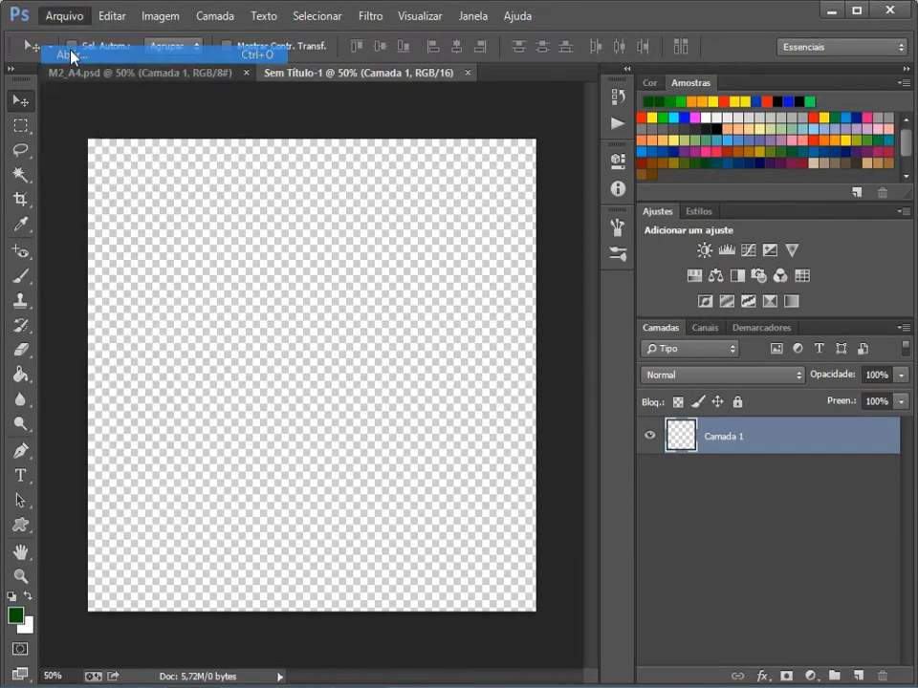
left_click(244, 195)
left_click(478, 424)
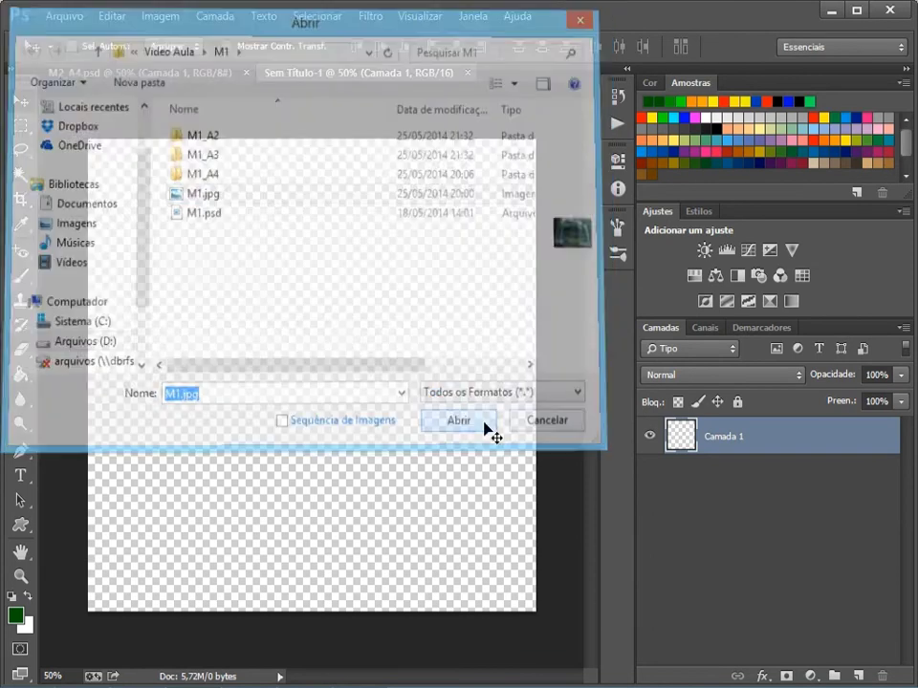
left_click(422, 353)
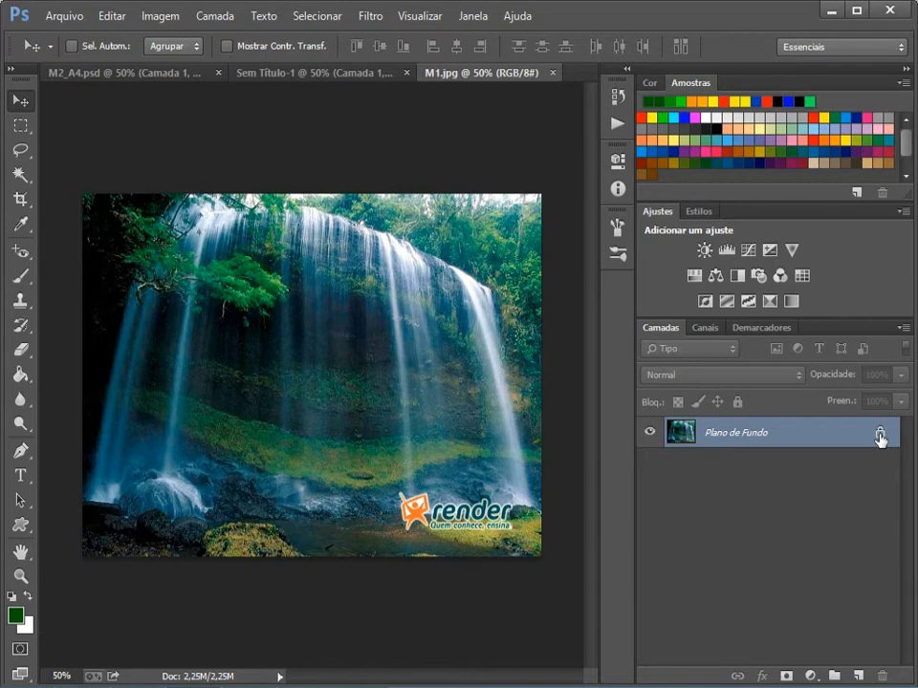
- Unlock the Plano de Fundo background so it becomes the editable layer Camada 0
left_click(880, 437)
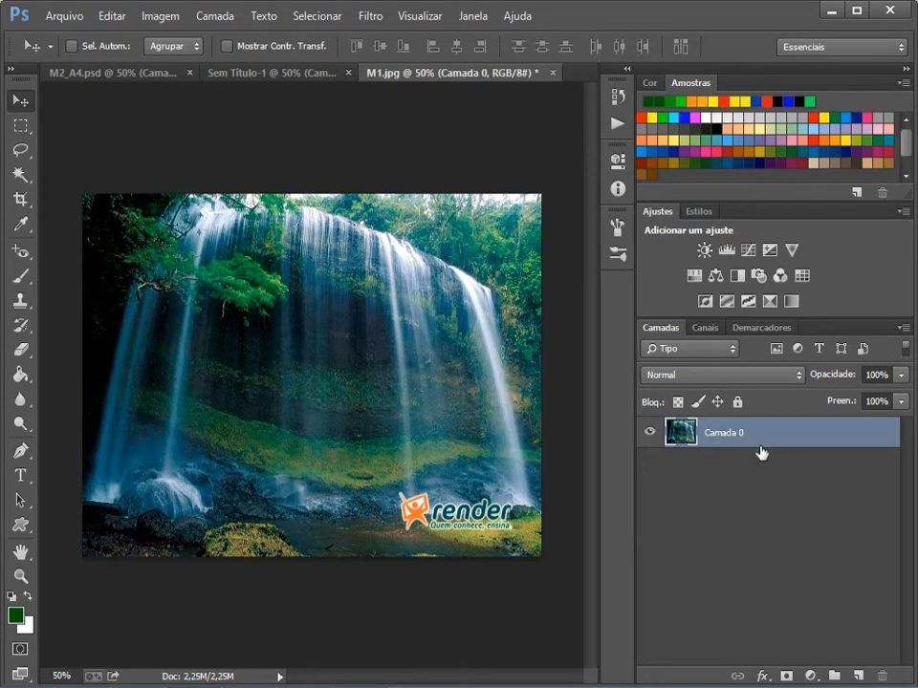
- Lock all properties of Camada 0, then switch to the M2_A4.psd document
left_click(737, 403)
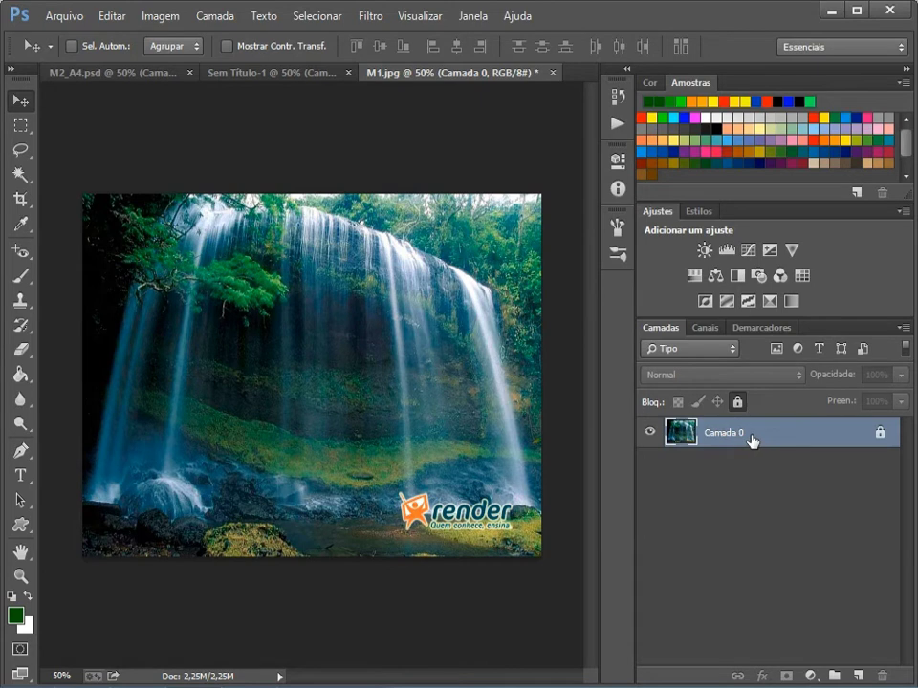
left_click(141, 81)
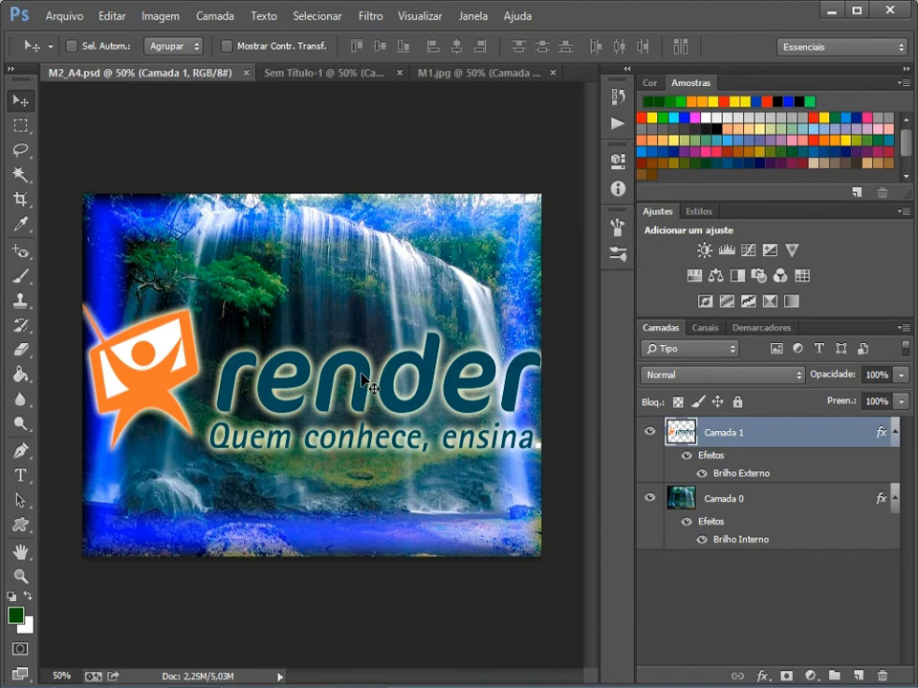
- Hide the render logo layer and set Camada 0's opacity to 50%
left_click(738, 503)
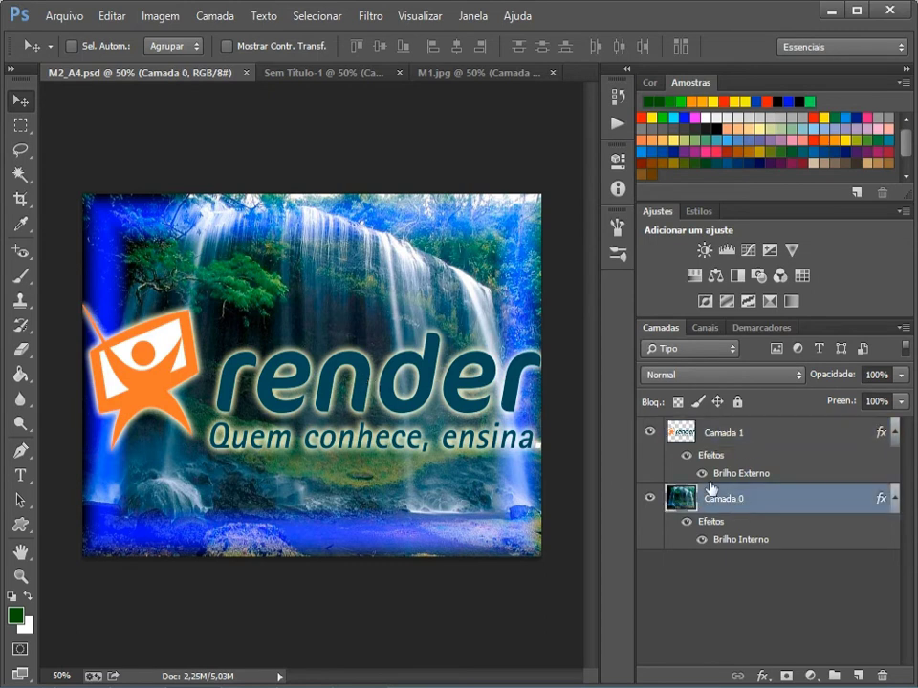
left_click(650, 435)
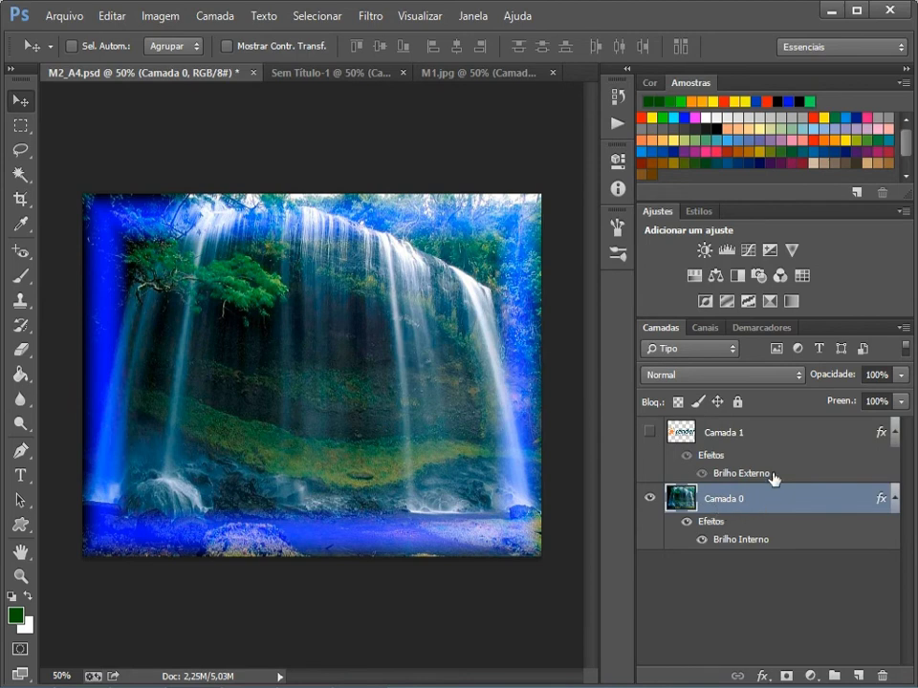
left_click(881, 375)
type("50")
key("Return")
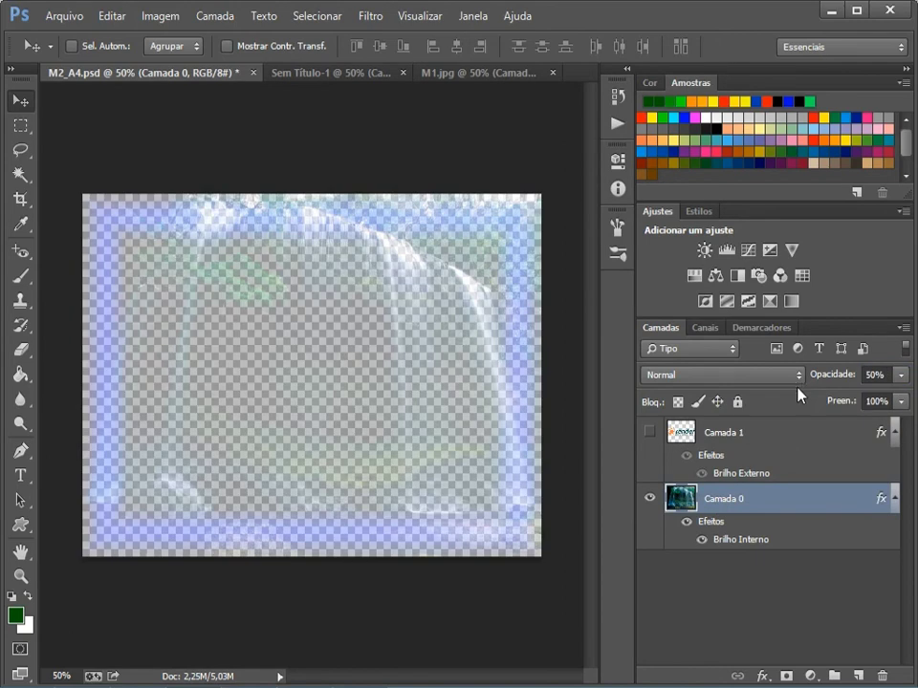
- Restore Camada 0's opacity to 100% and set its fill to 50%
left_click(876, 375)
type("100")
key("Return")
left_click(865, 402)
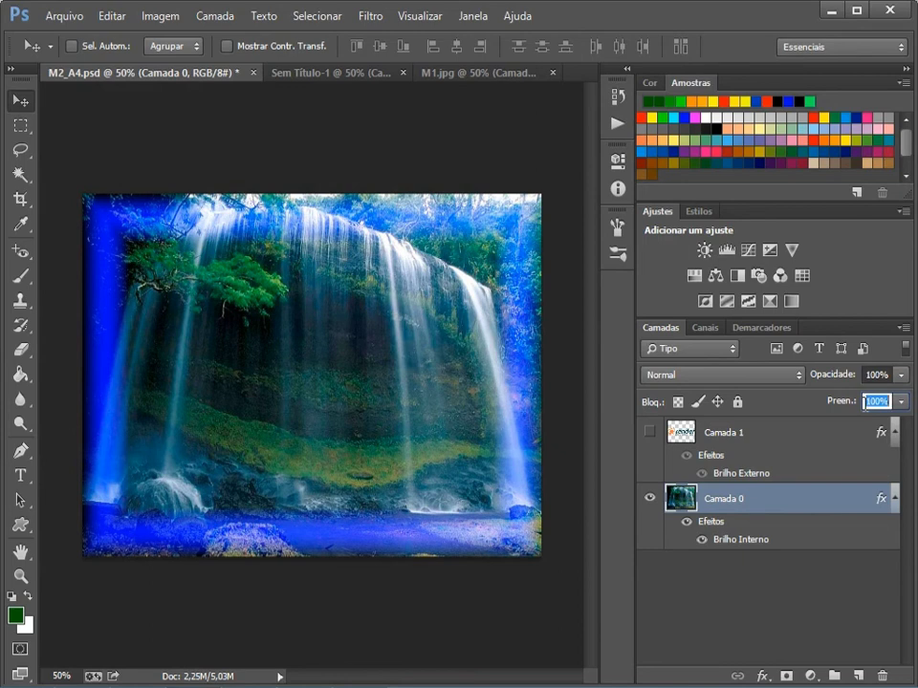
type("50")
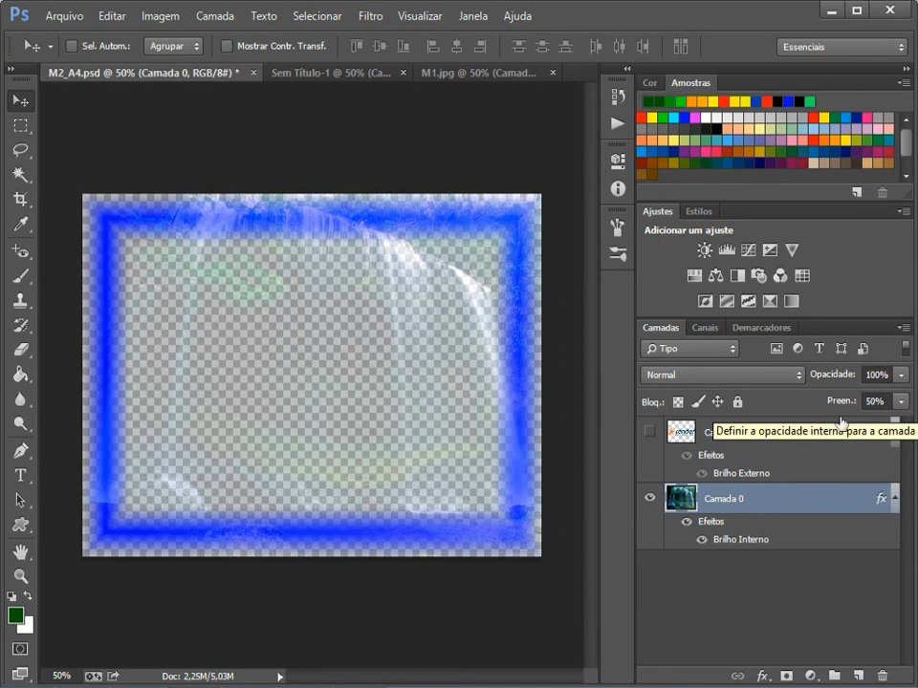
- Show Camada 1 again and move it below Camada 0 in the layer stack
left_click(650, 433)
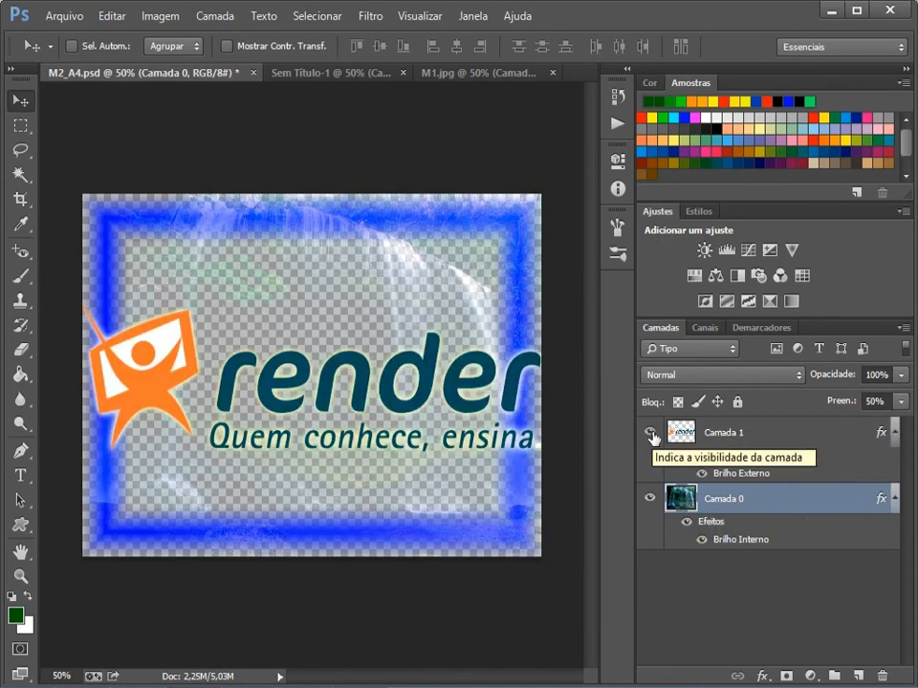
left_click_drag(674, 436, 757, 582)
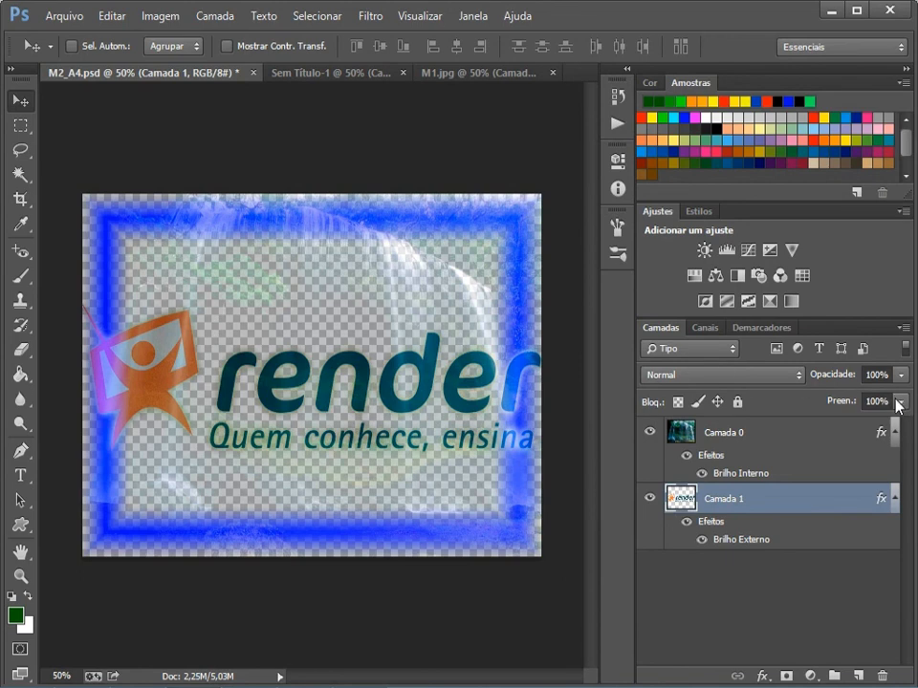
- Raise Camada 0's fill back to 100% and move Camada 1 above it again
left_click(727, 435)
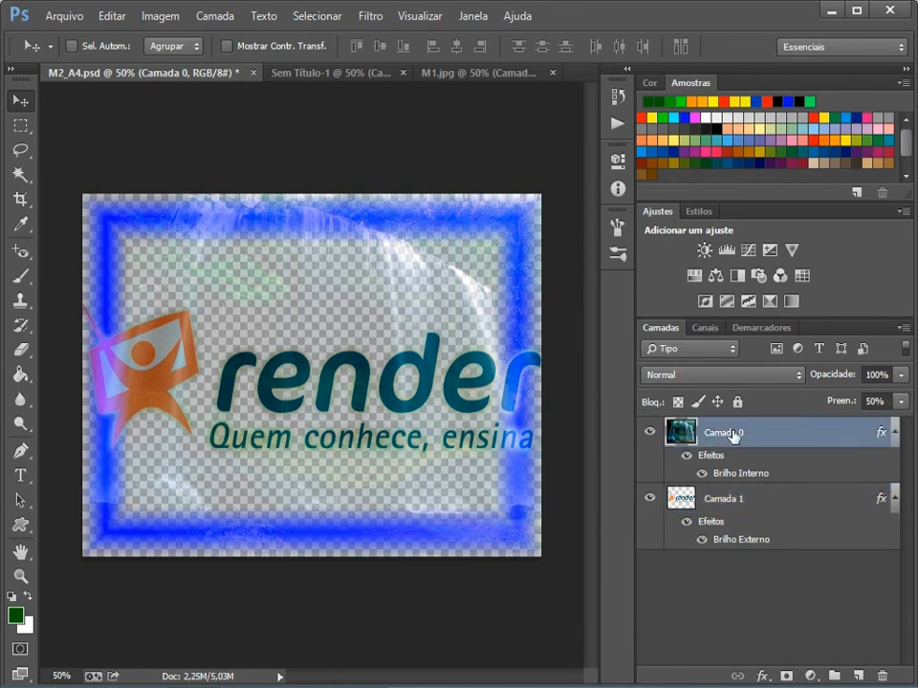
left_click(901, 402)
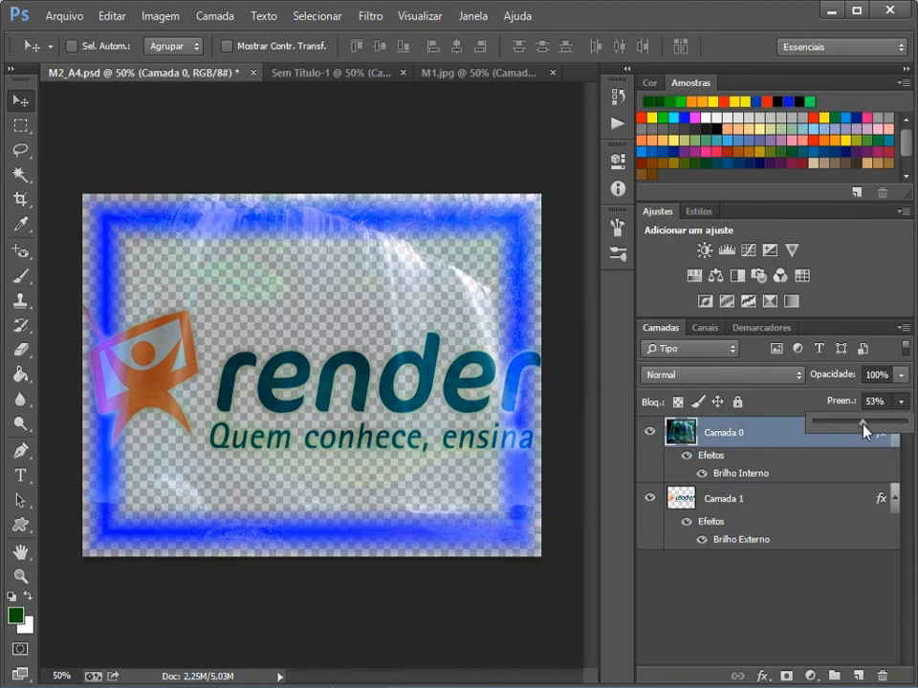
left_click_drag(873, 432, 895, 431)
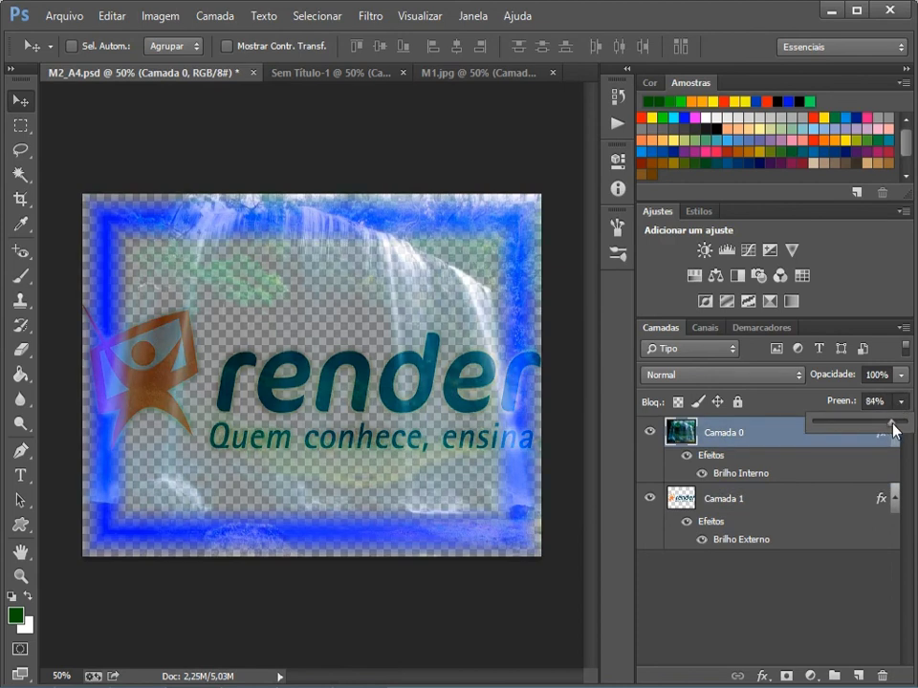
left_click_drag(895, 430, 913, 430)
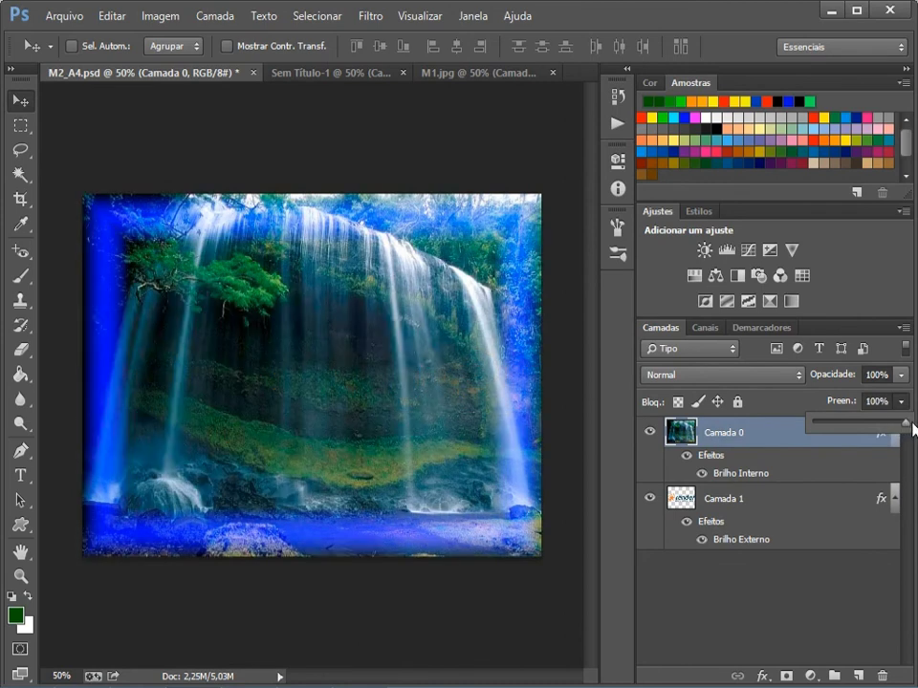
left_click_drag(742, 502, 751, 418)
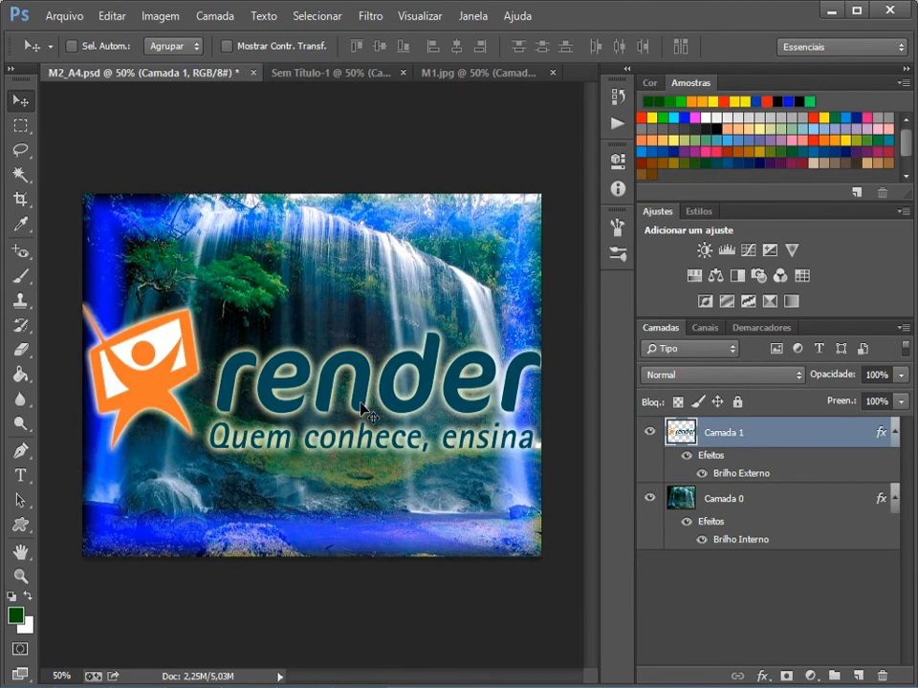